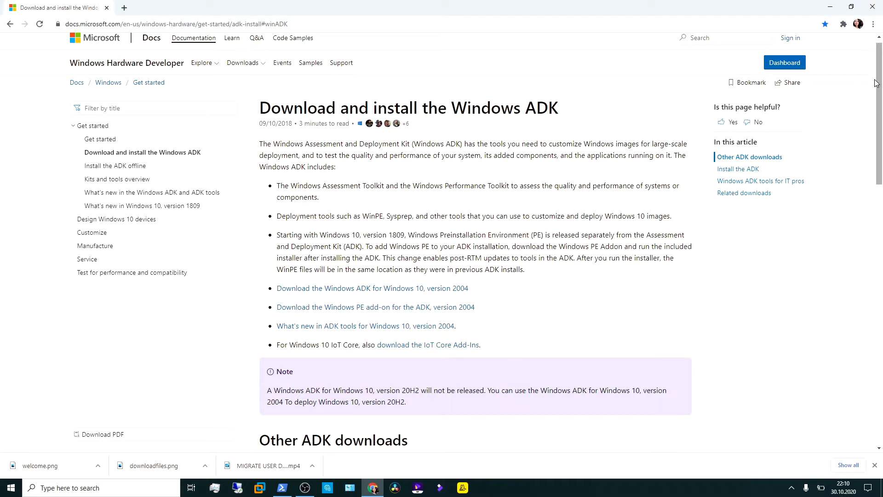
- Look over the whole Windows ADK download page and select its web address
{"action": "scroll", "coordinate": [880, 82], "scroll_direction": "down", "scroll_amount": 15}
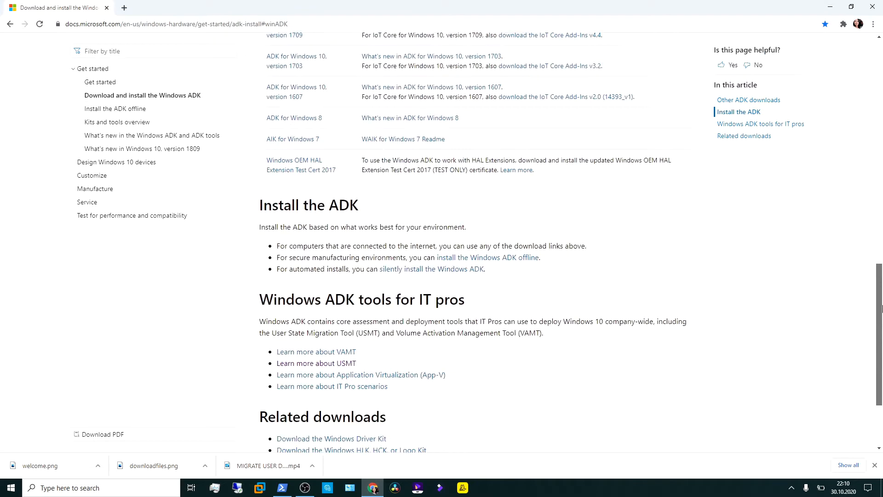
{"action": "scroll", "coordinate": [868, 97], "scroll_direction": "up", "scroll_amount": 14}
{"action": "scroll", "coordinate": [868, 97], "scroll_direction": "up", "scroll_amount": 2}
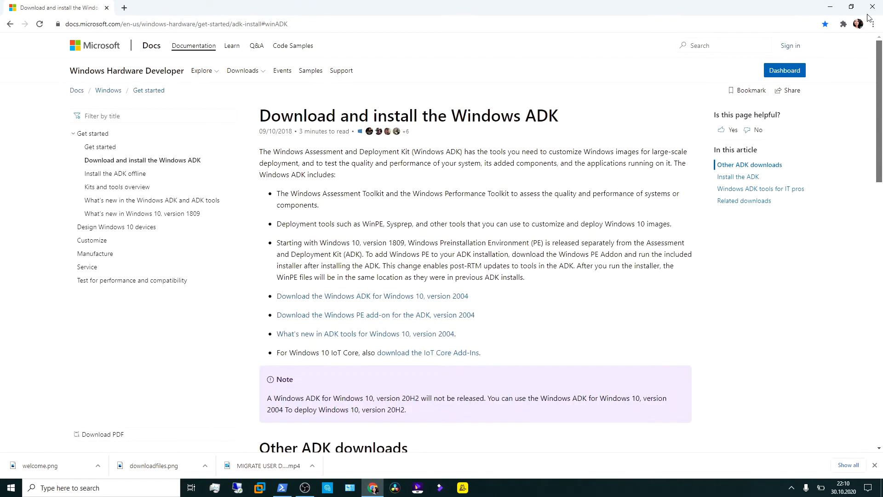
{"action": "left_click", "coordinate": [349, 26]}
{"action": "key", "text": "ctrl+a"}
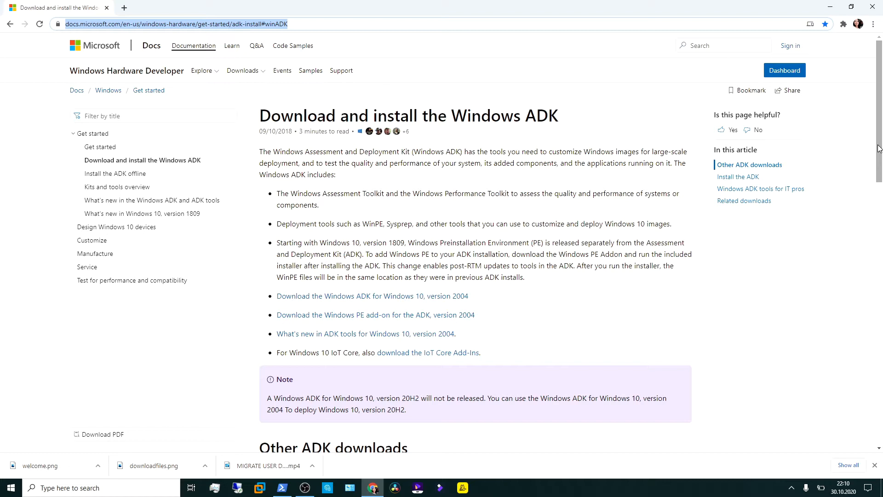
- Minimize the browser, check the installed Windows version with winver, and close the version information
{"action": "left_click", "coordinate": [830, 7]}
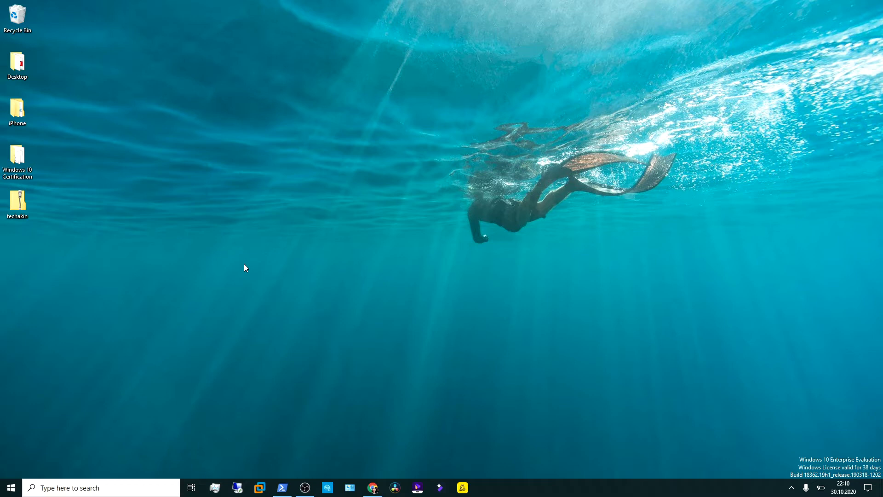
{"action": "left_click", "coordinate": [11, 487]}
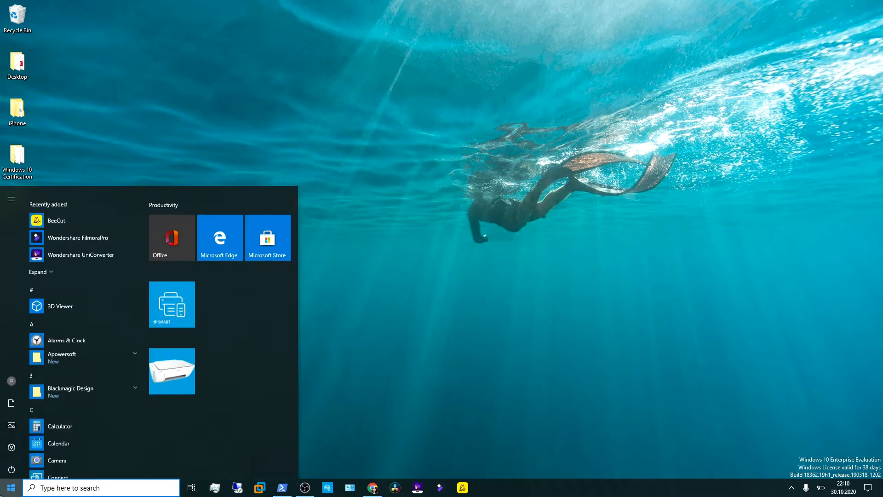
{"action": "type", "text": "winver"}
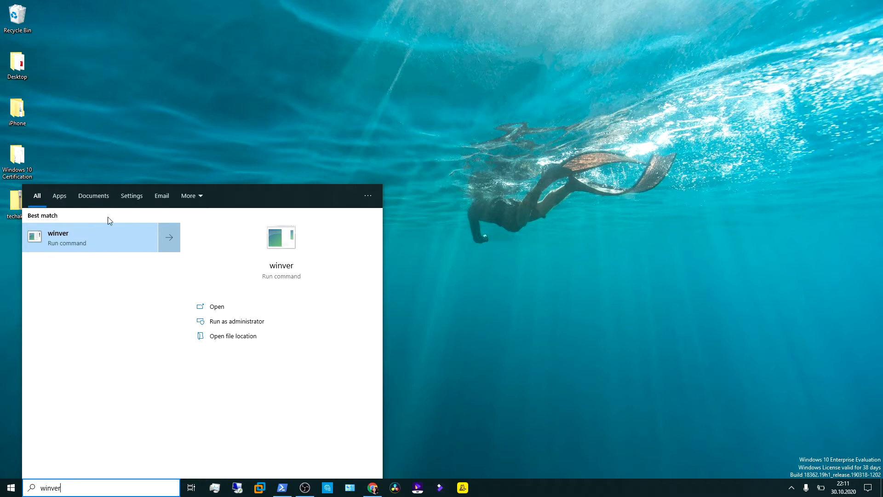
{"action": "left_click", "coordinate": [89, 242]}
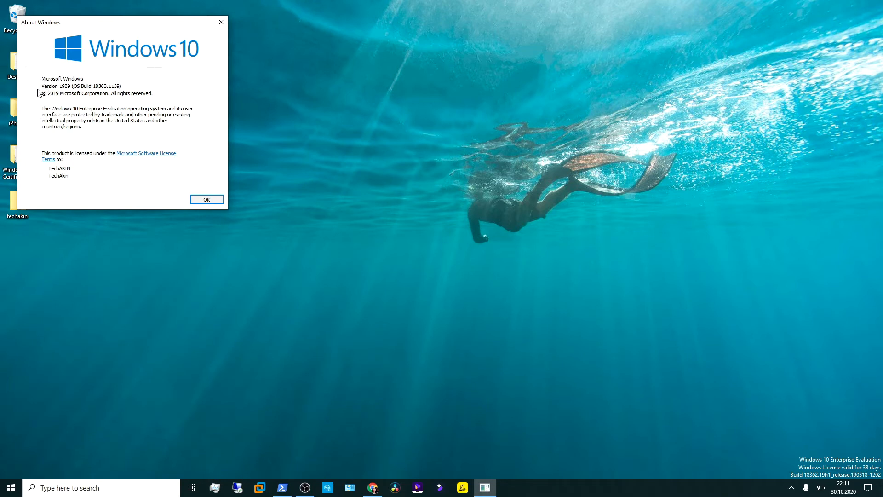
{"action": "left_click", "coordinate": [207, 200]}
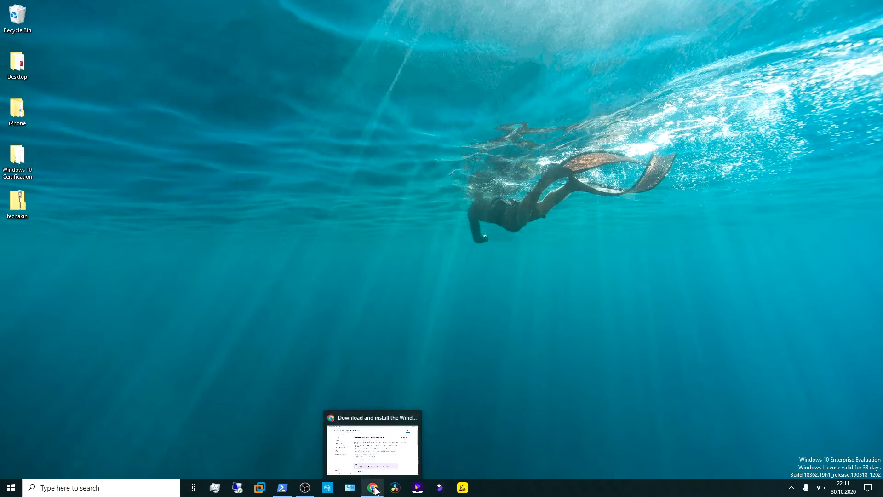
- Switch back to Chrome and highlight the Windows 10, version 1909 note in the ADK version 1903 row of Other ADK downloads
{"action": "left_click", "coordinate": [375, 490]}
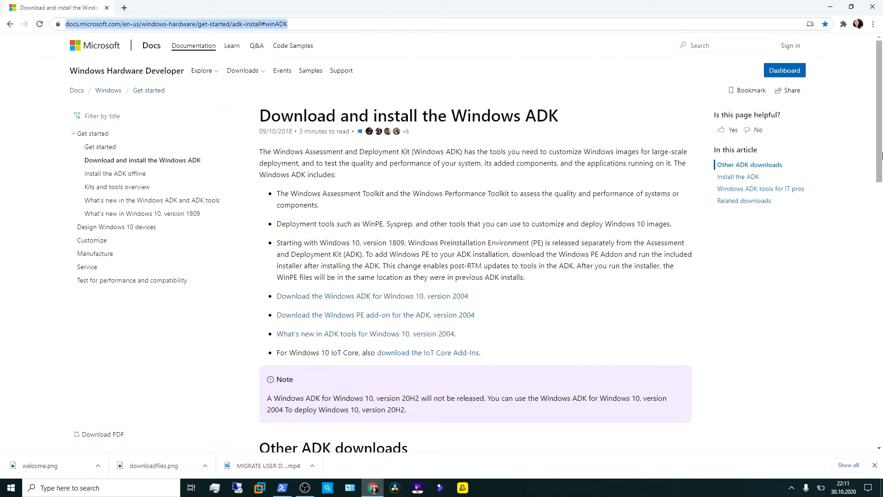
{"action": "left_click_drag", "start_coordinate": [878, 120], "coordinate": [881, 224]}
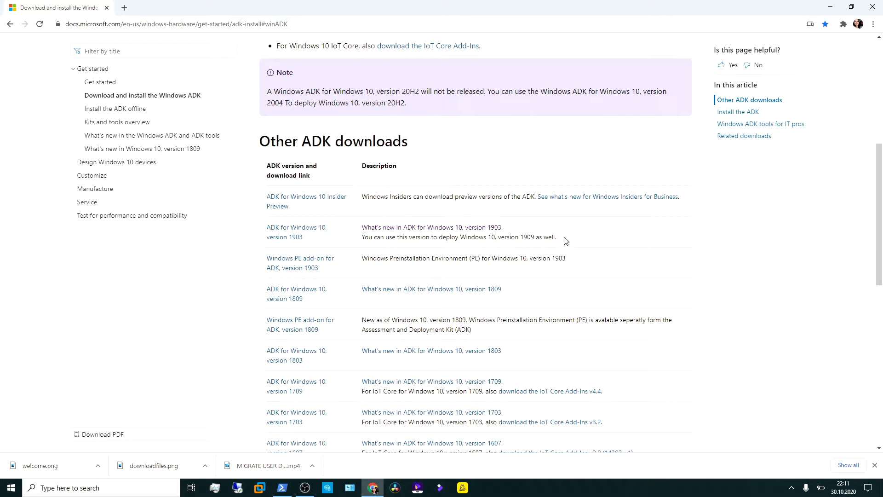
{"action": "left_click_drag", "start_coordinate": [560, 239], "coordinate": [479, 240]}
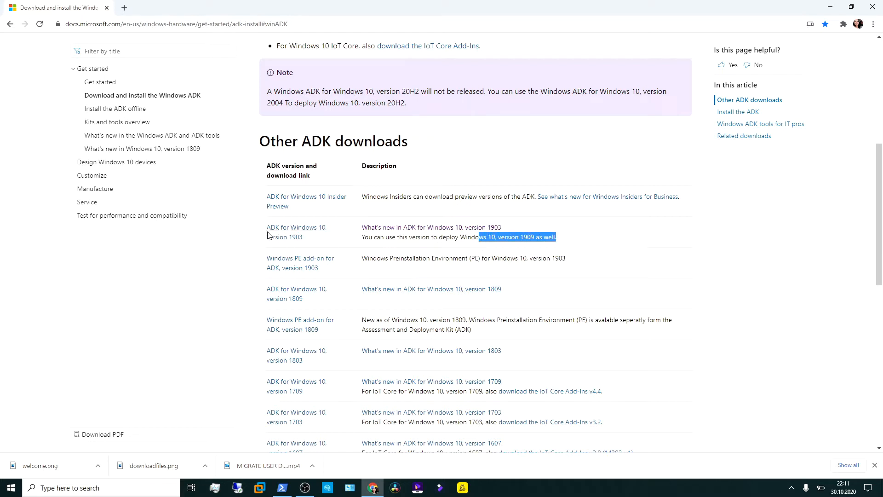
- Download the ADK for Windows 10, version 1903, saving adksetup in the desktop's Windows 10 Certification folder
{"action": "left_click", "coordinate": [291, 232]}
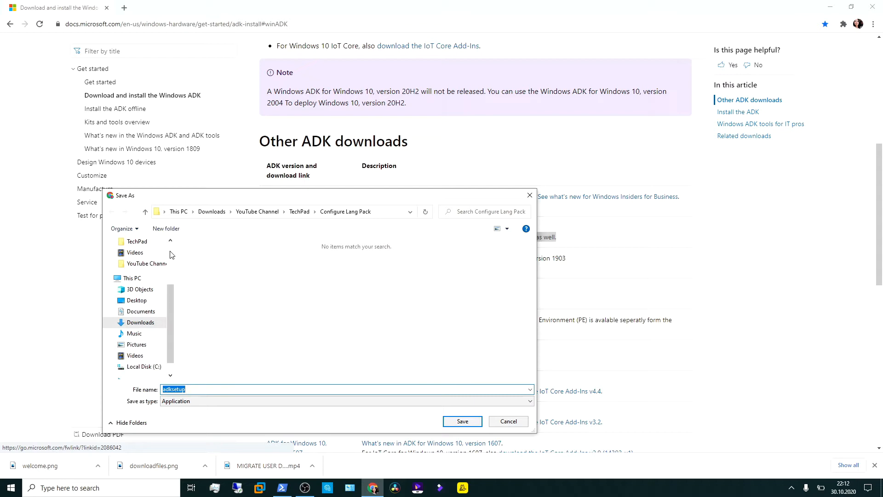
{"action": "scroll", "coordinate": [170, 252], "scroll_direction": "up", "scroll_amount": 3}
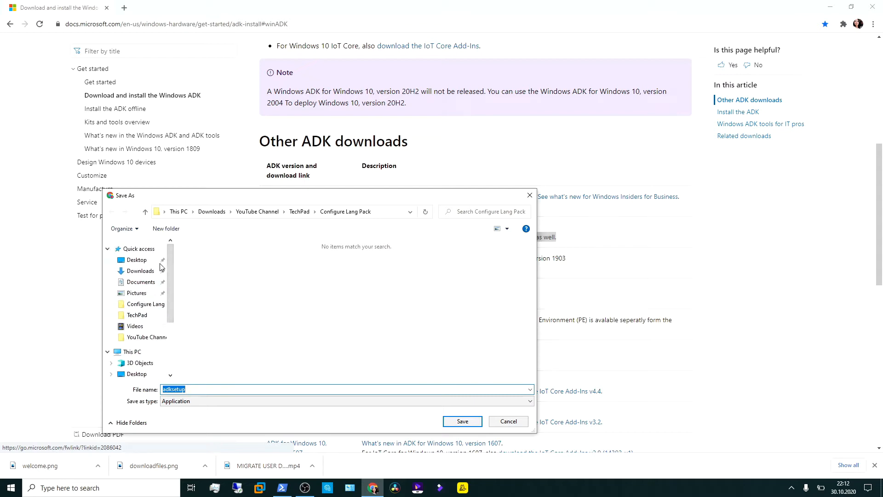
{"action": "left_click", "coordinate": [146, 261]}
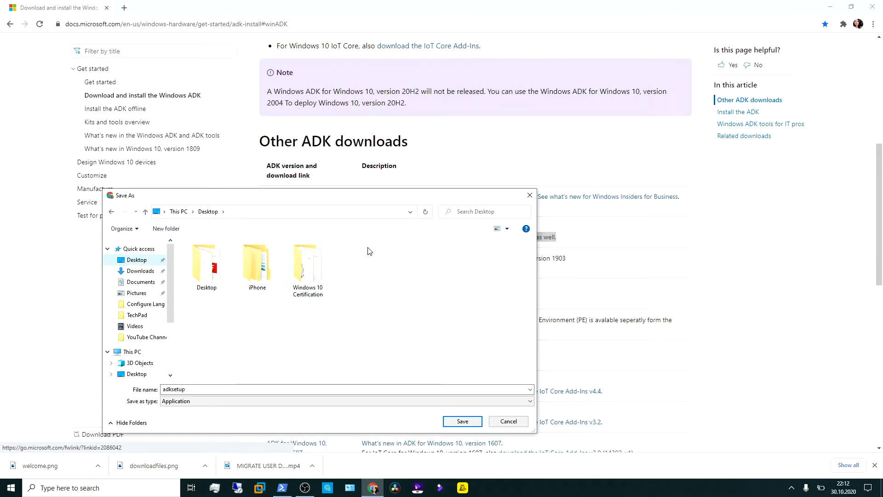
{"action": "double_click", "coordinate": [314, 279]}
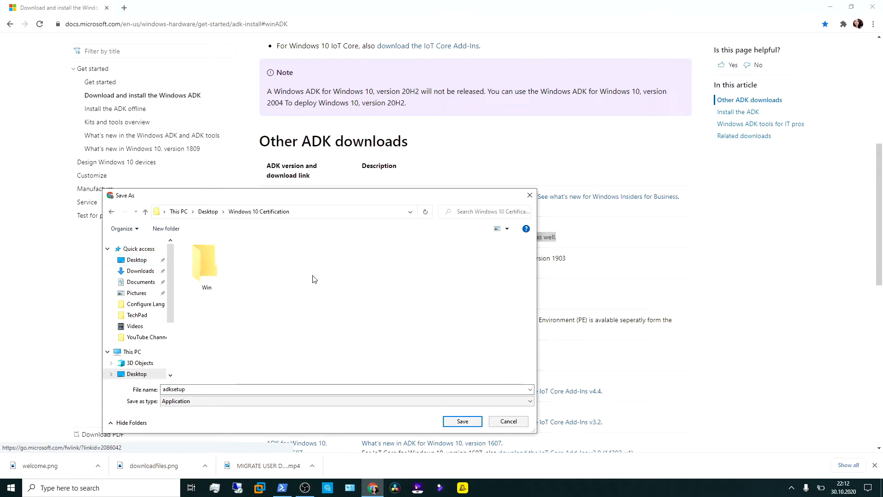
{"action": "left_click", "coordinate": [462, 421]}
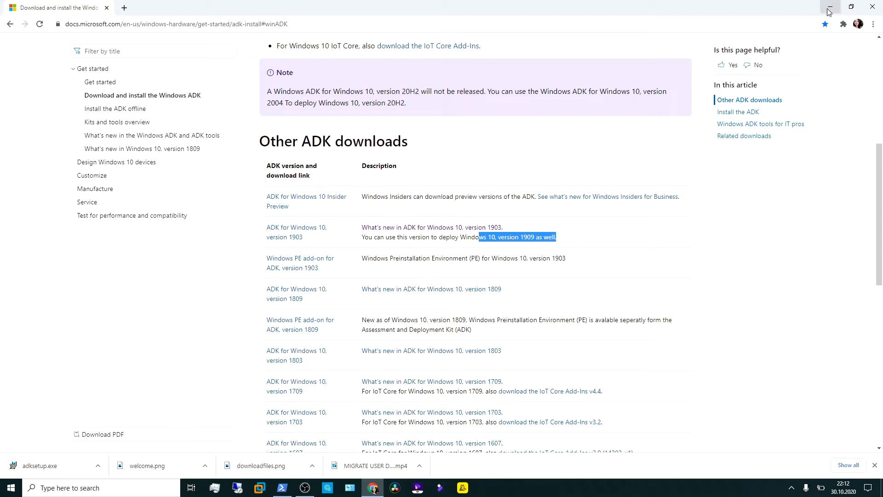
- Run adksetup from the desktop's Windows 10 Certification folder as administrator, allowing it to make changes, and minimize the folder window
{"action": "left_click", "coordinate": [828, 11]}
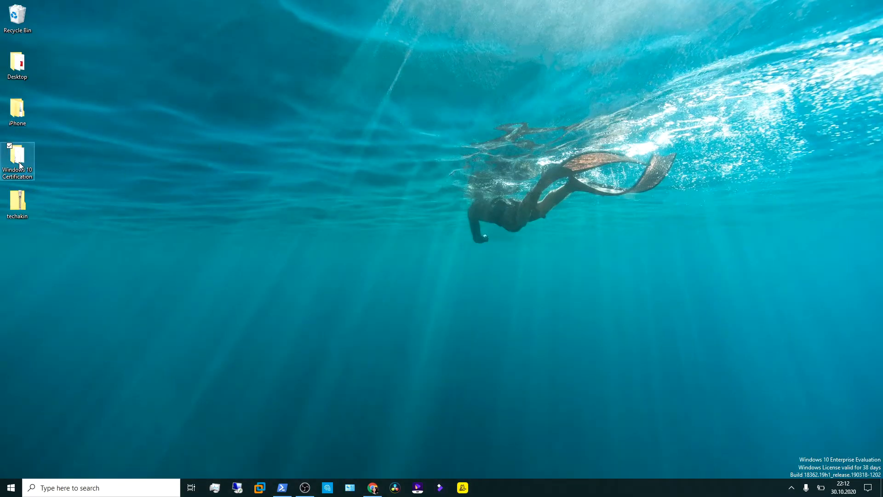
{"action": "double_click", "coordinate": [19, 162]}
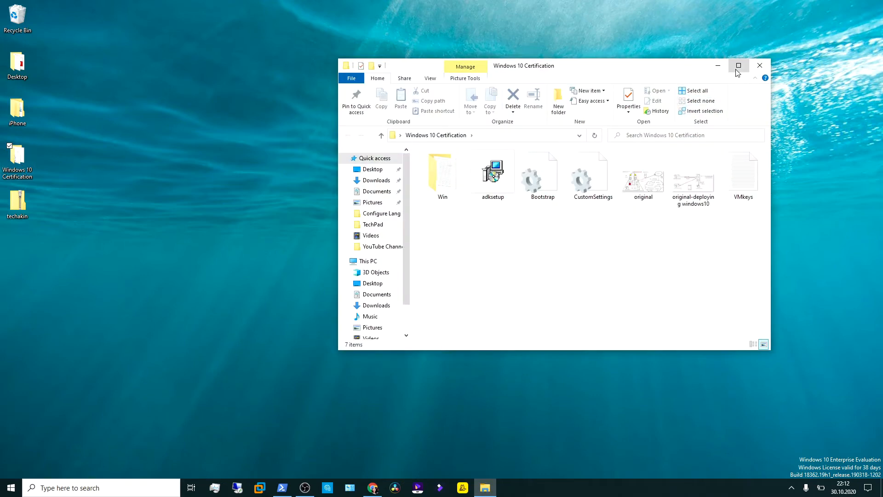
{"action": "left_click", "coordinate": [738, 65]}
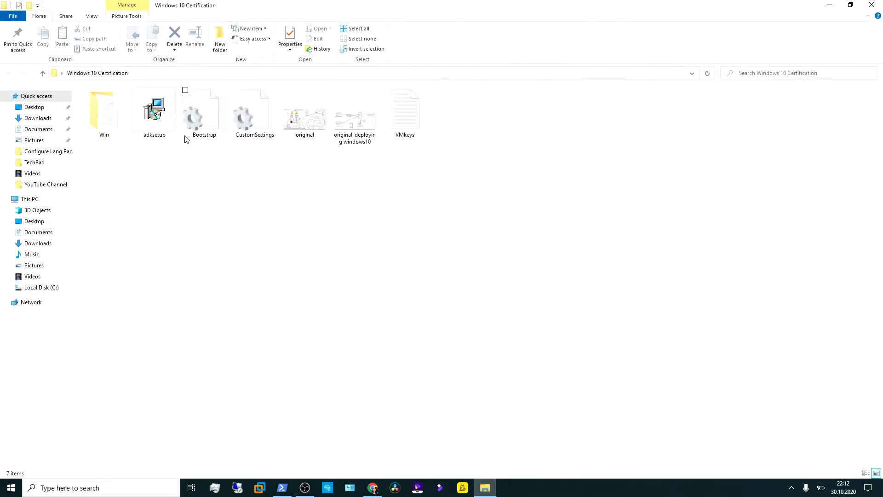
{"action": "left_click", "coordinate": [153, 127]}
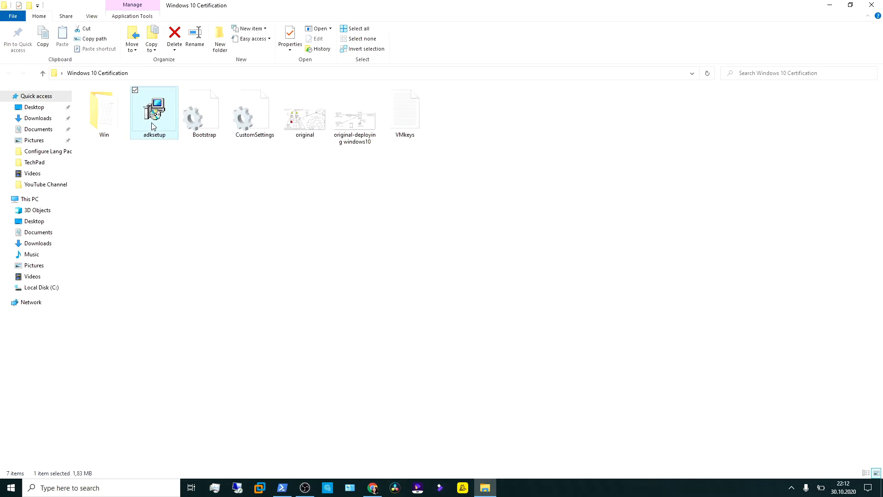
{"action": "right_click", "coordinate": [153, 125]}
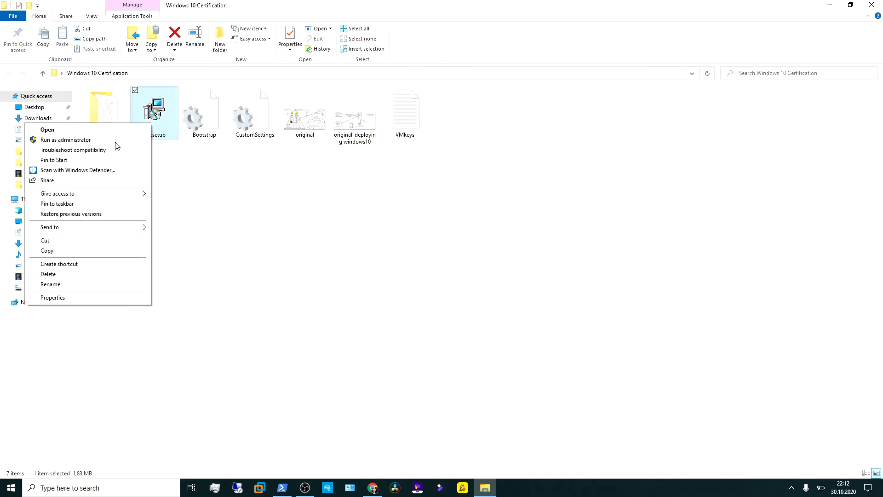
{"action": "left_click", "coordinate": [96, 140]}
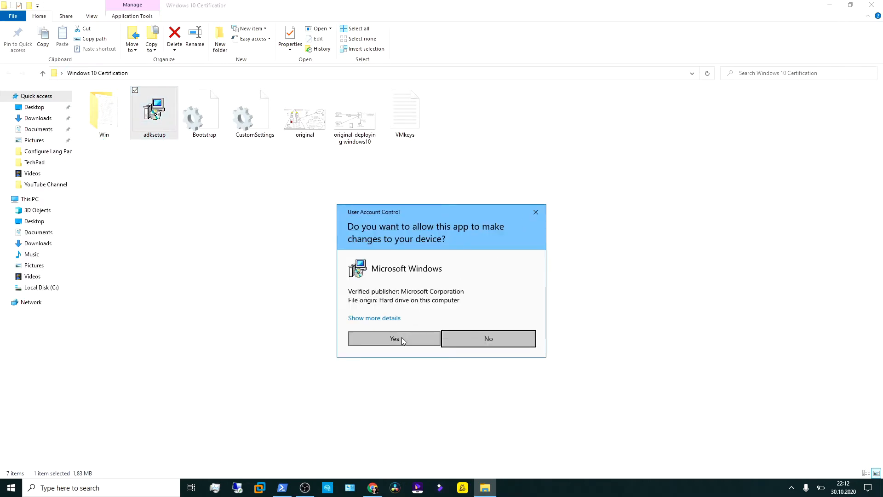
{"action": "left_click", "coordinate": [401, 337]}
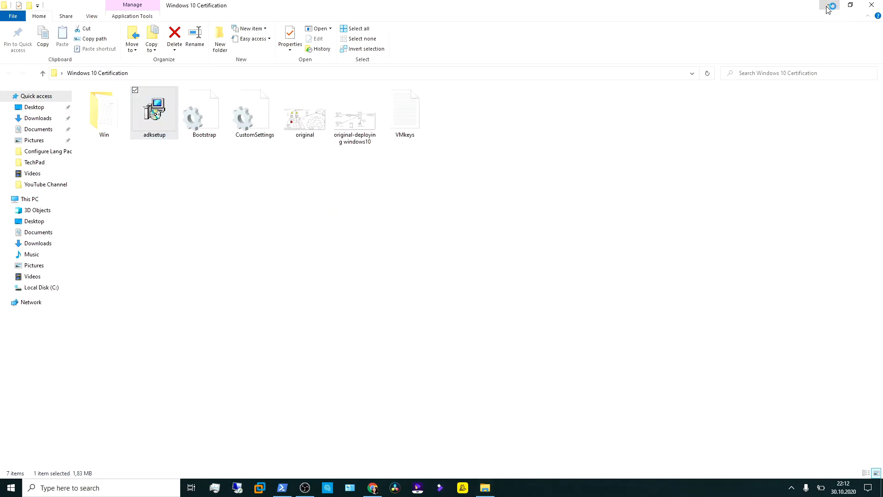
{"action": "left_click", "coordinate": [828, 6]}
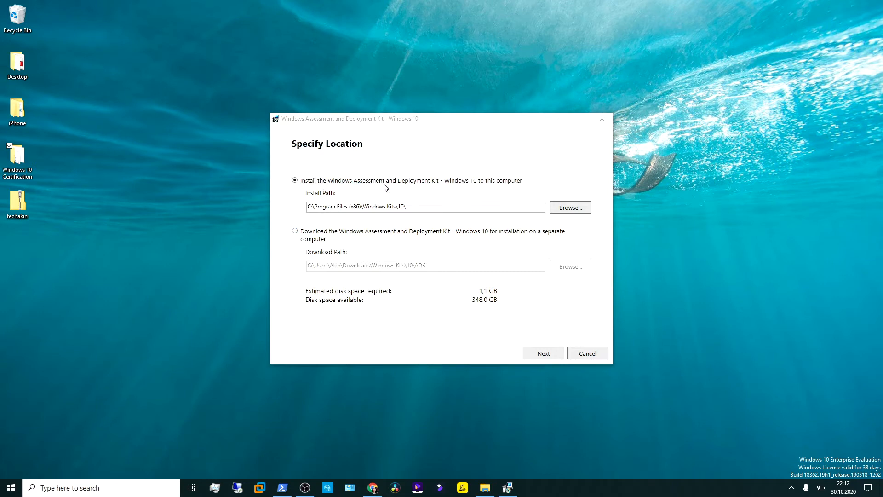
- Set the ADK install path to C:\windowsADK1903 and continue past the location page
{"action": "left_click", "coordinate": [527, 121]}
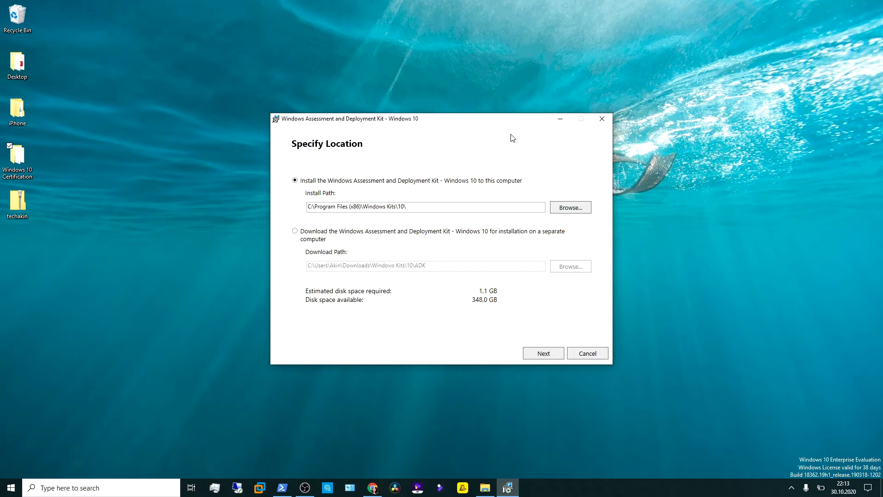
{"action": "left_click", "coordinate": [565, 209]}
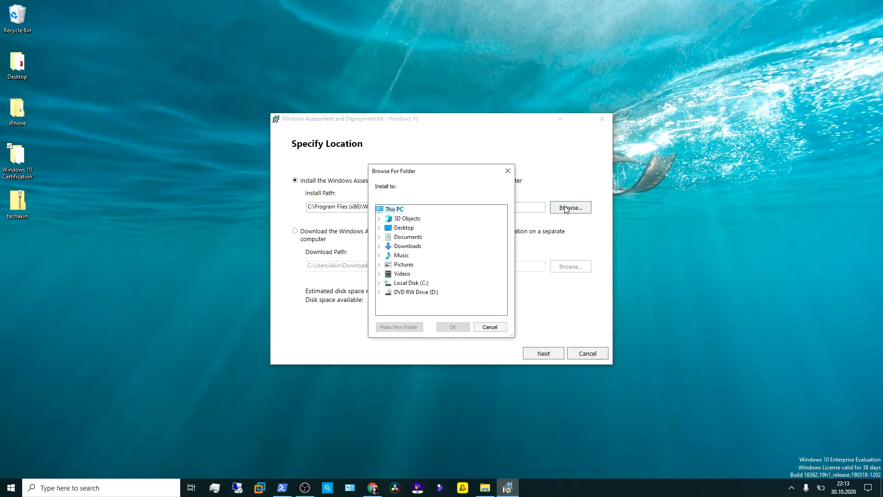
{"action": "double_click", "coordinate": [416, 283]}
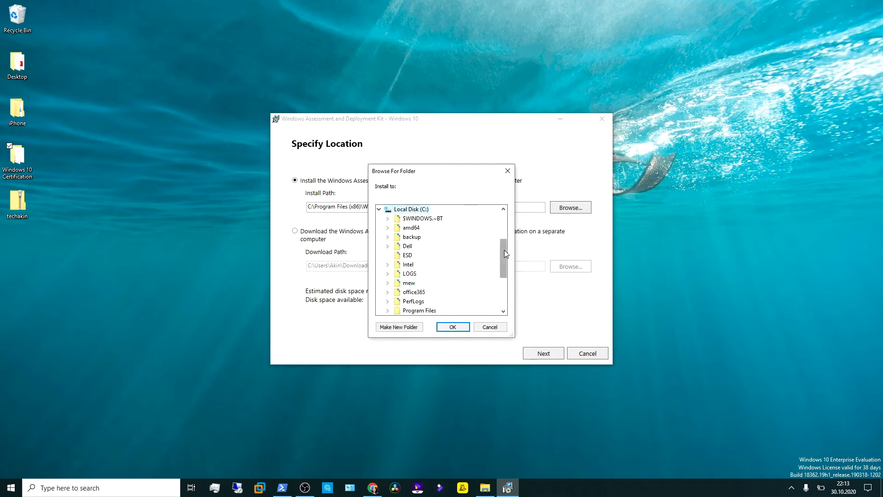
{"action": "left_click_drag", "start_coordinate": [505, 250], "coordinate": [508, 282]}
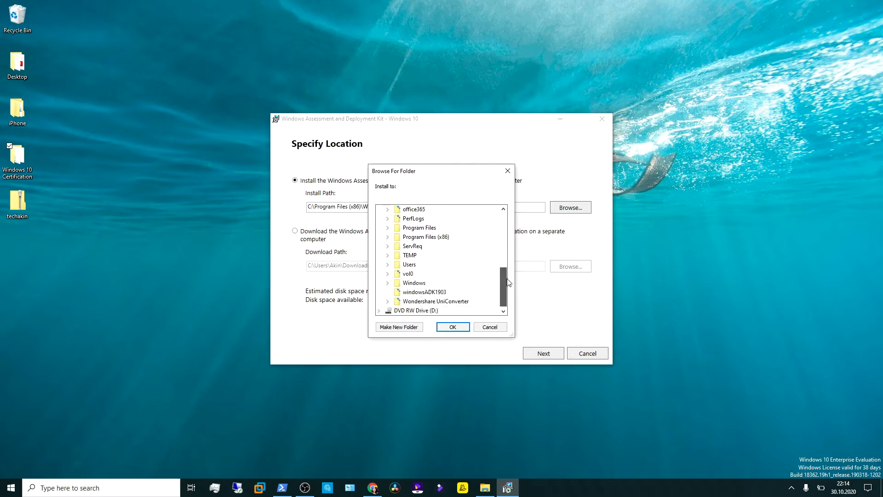
{"action": "left_click", "coordinate": [421, 294]}
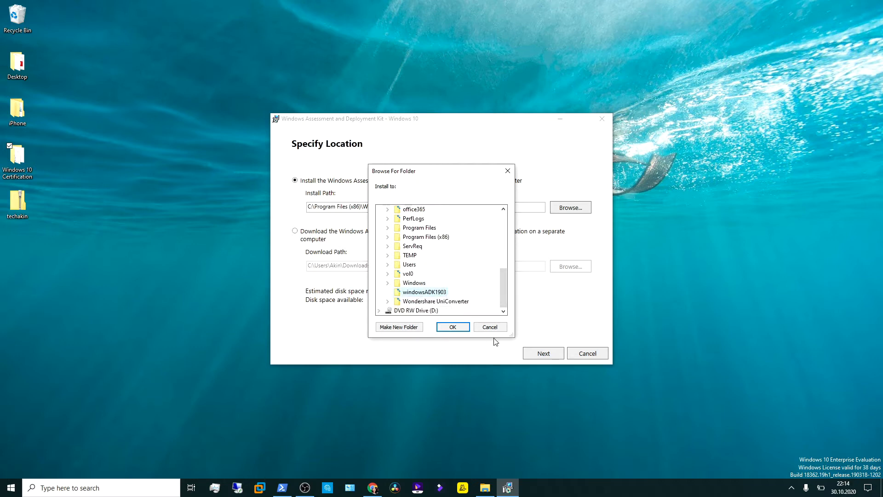
{"action": "left_click", "coordinate": [453, 326]}
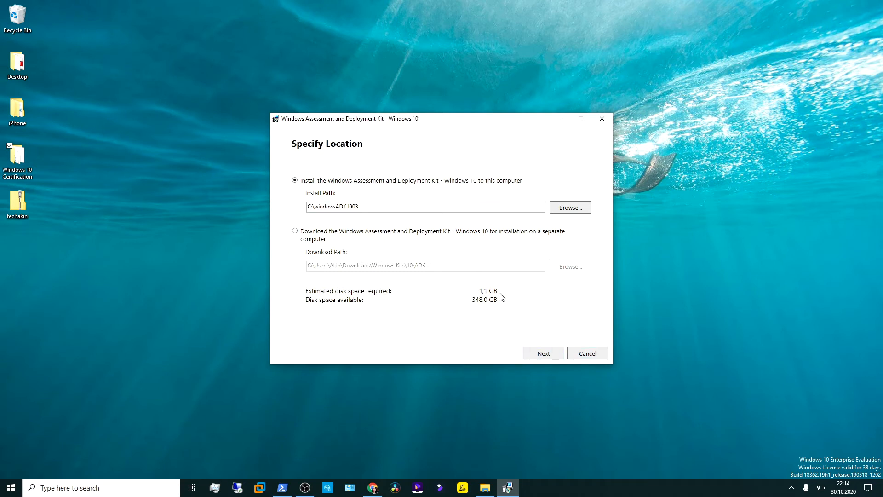
{"action": "left_click", "coordinate": [543, 353]}
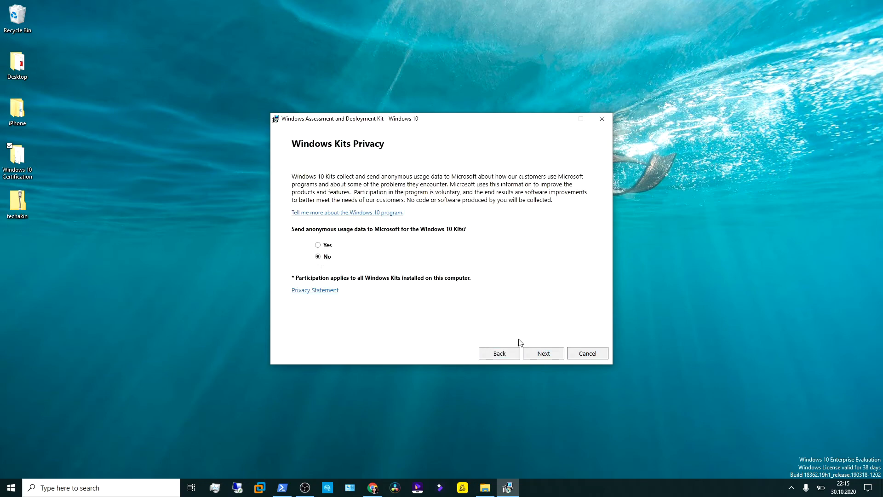
- Keep anonymous usage data sharing at No and accept the license agreement after going through it to the end
{"action": "left_click", "coordinate": [543, 353]}
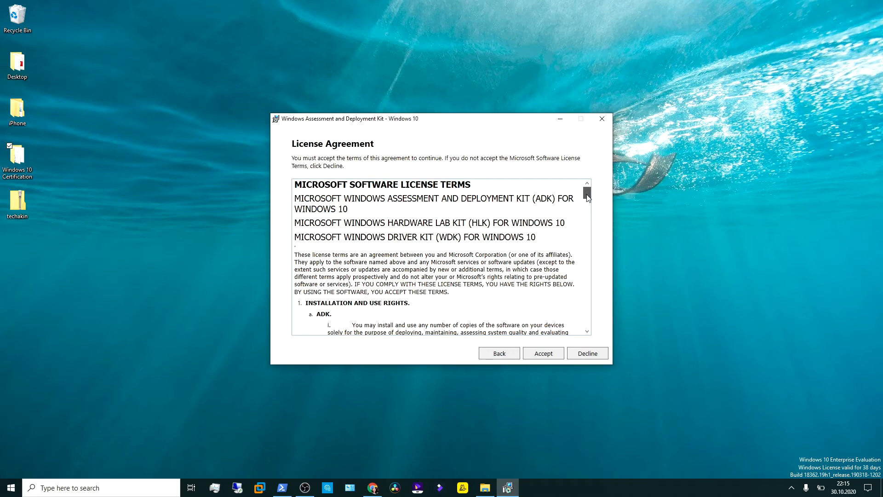
{"action": "left_click_drag", "start_coordinate": [588, 198], "coordinate": [590, 334]}
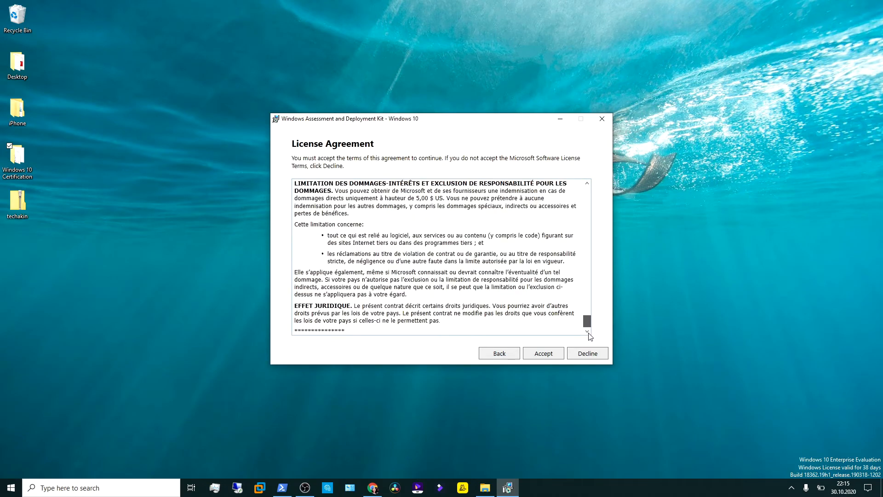
{"action": "left_click", "coordinate": [542, 353]}
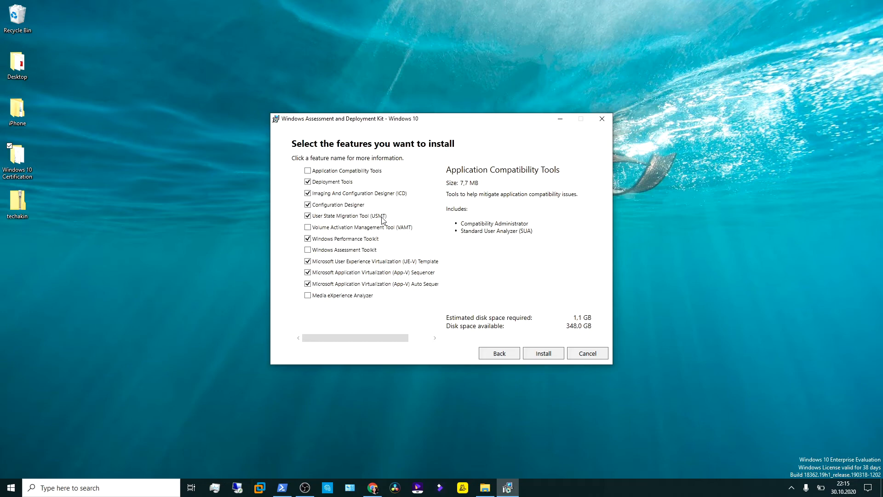
- Deselect every preselected ADK feature except User State Migration Tool (USMT), leaving it as the only feature to install
{"action": "left_click", "coordinate": [311, 185]}
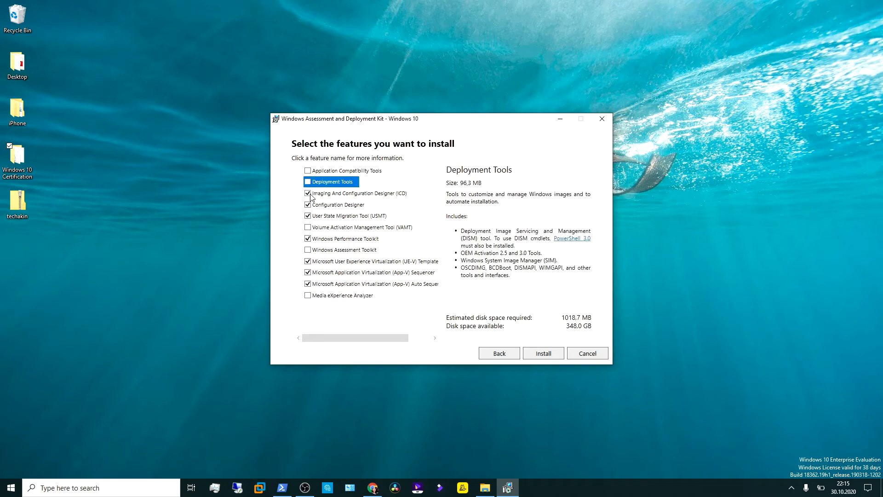
{"action": "left_click", "coordinate": [308, 193]}
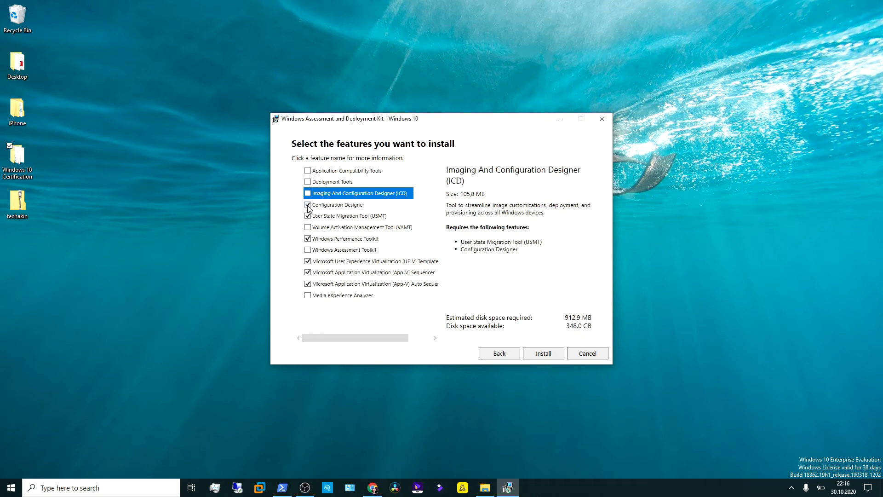
{"action": "left_click", "coordinate": [307, 205]}
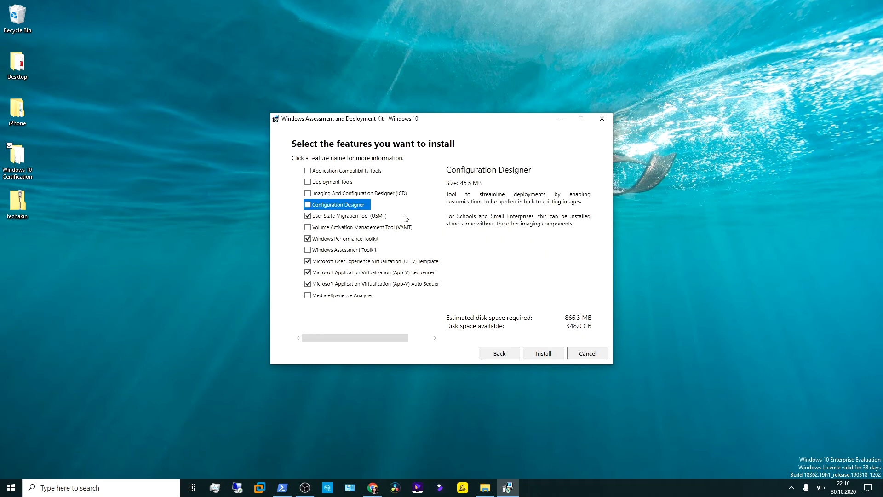
{"action": "left_click", "coordinate": [307, 239]}
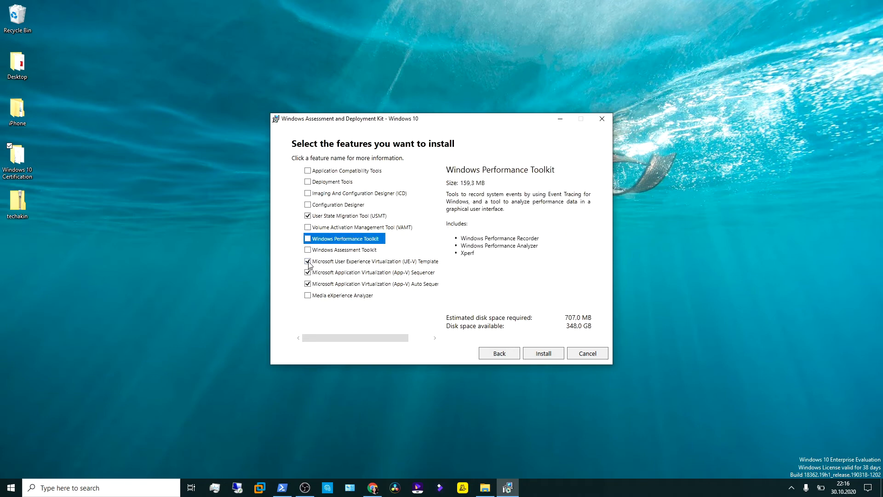
{"action": "left_click", "coordinate": [308, 261]}
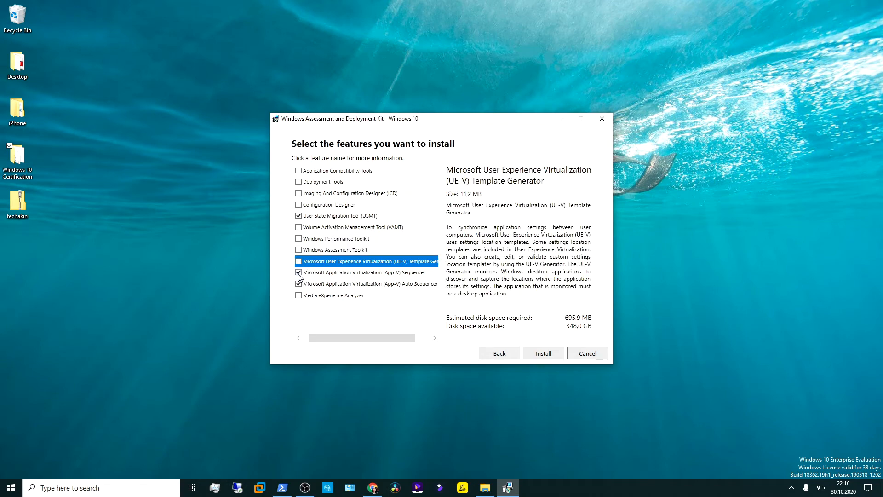
{"action": "left_click", "coordinate": [298, 272]}
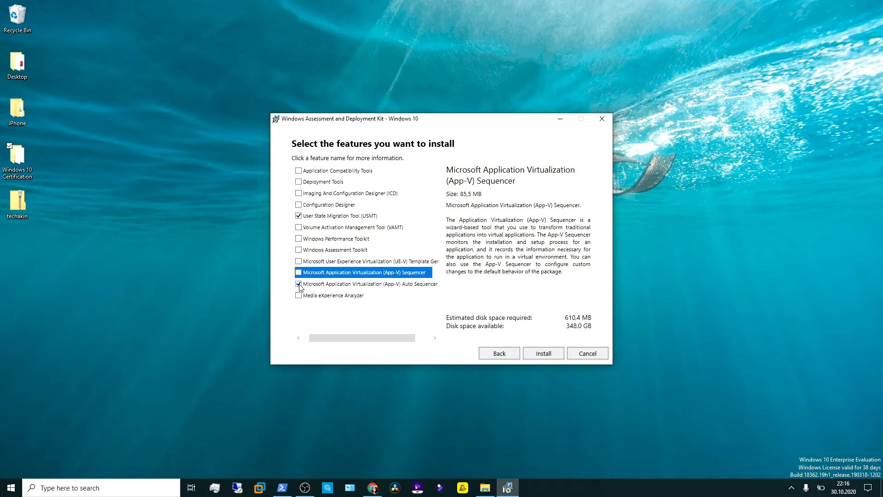
{"action": "left_click", "coordinate": [298, 284]}
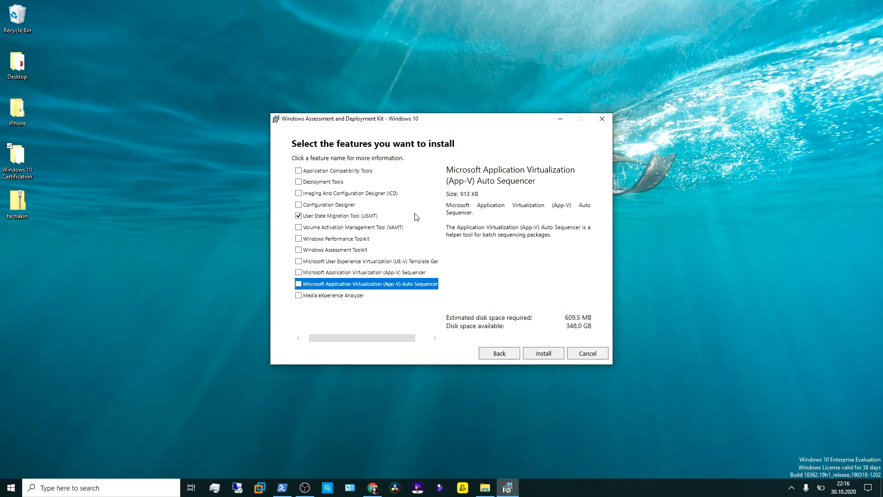
- Install the selected feature and close the setup wizard without launching the Getting Started Guide
{"action": "left_click", "coordinate": [545, 354]}
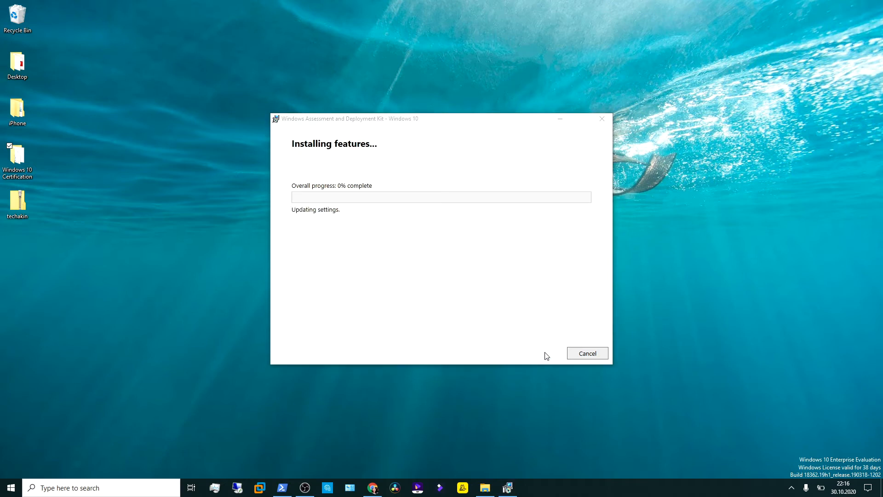
{"action": "left_click", "coordinate": [407, 135]}
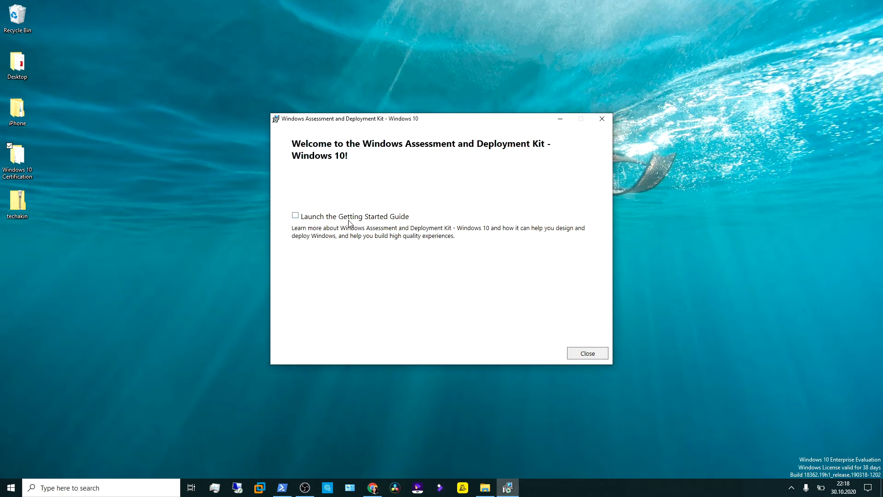
{"action": "left_click", "coordinate": [587, 353]}
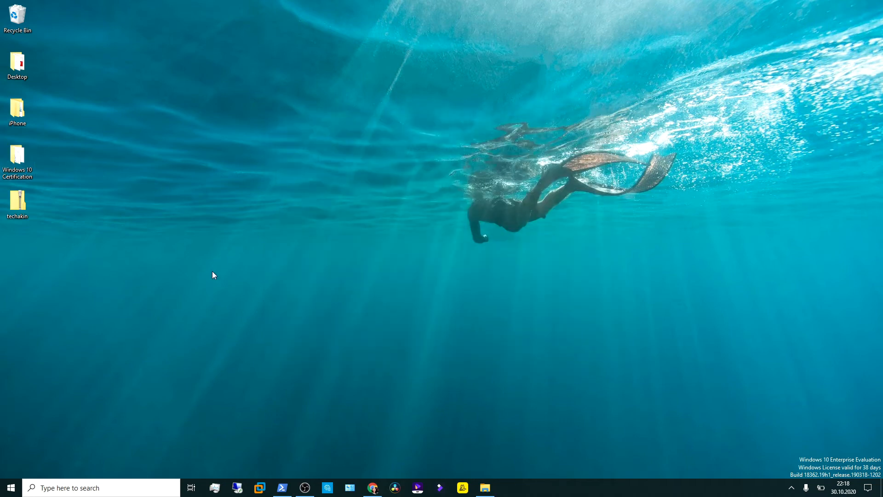
- Switch to File Explorer and open the User State Migration Tool folder in C:\windowsADK1903\Assessment and Deployment Kit
{"action": "left_click", "coordinate": [485, 489]}
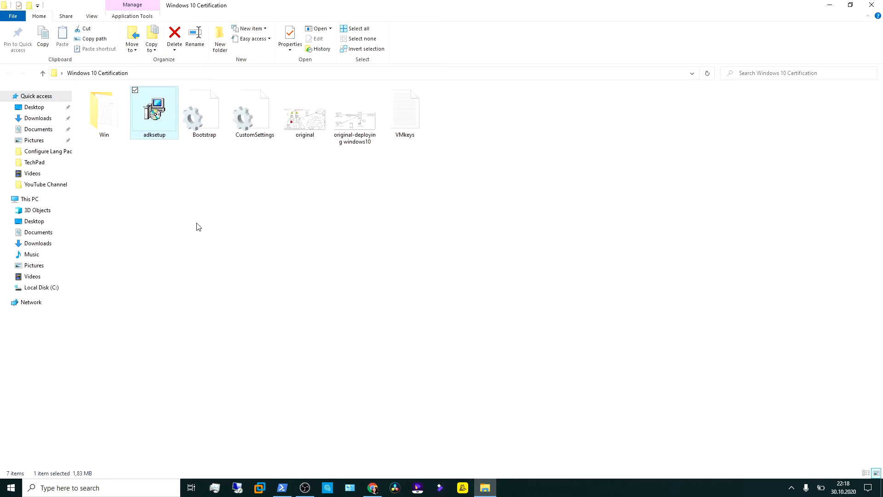
{"action": "left_click", "coordinate": [44, 288]}
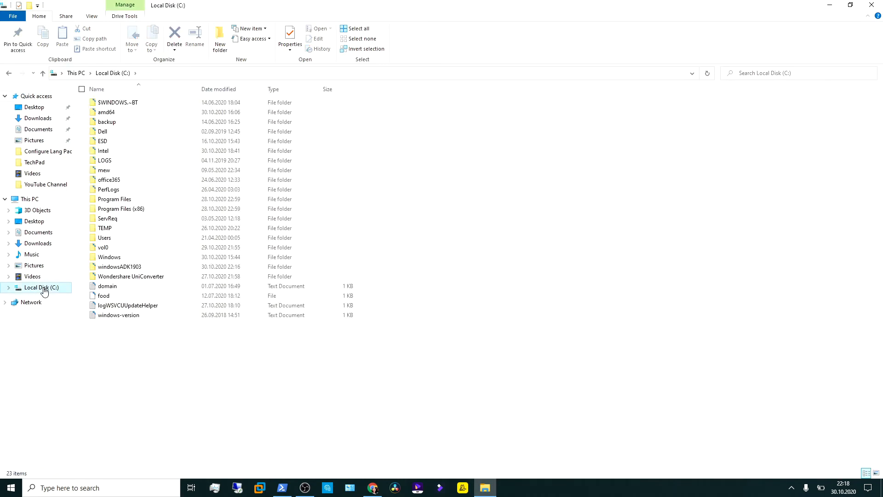
{"action": "left_click", "coordinate": [127, 269]}
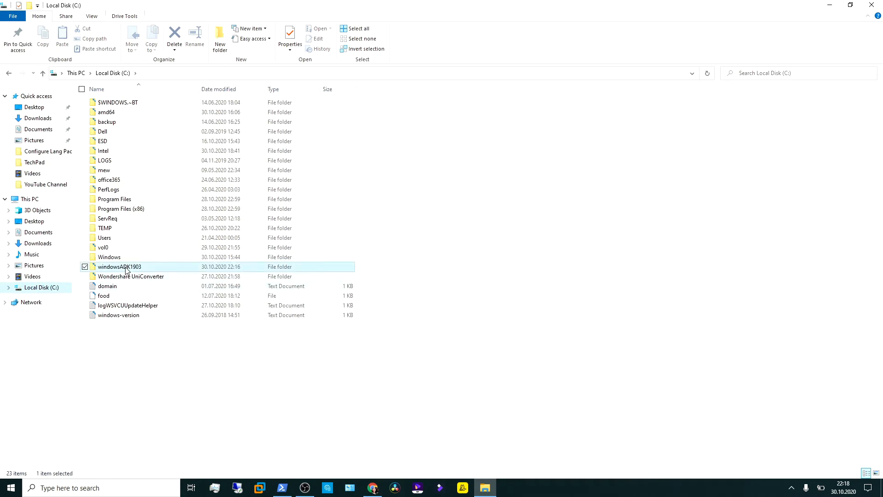
{"action": "double_click", "coordinate": [126, 269]}
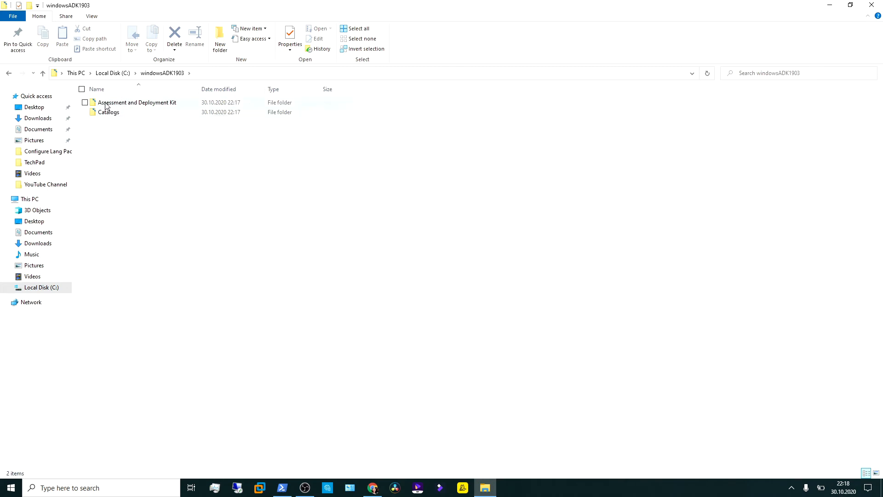
{"action": "double_click", "coordinate": [152, 107]}
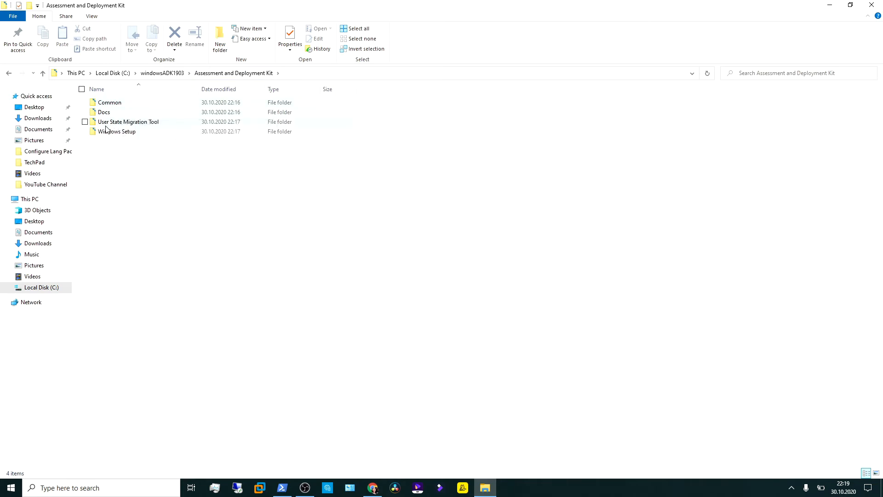
{"action": "double_click", "coordinate": [153, 123]}
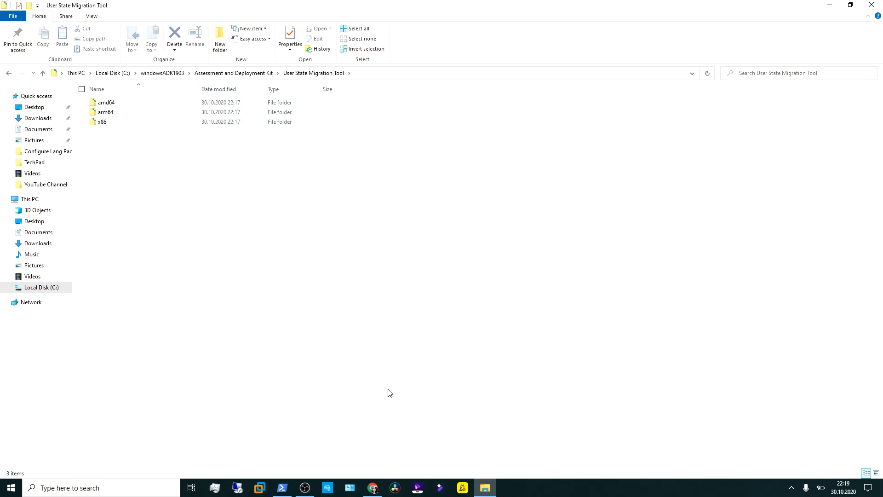
- Check the computer's system type in the This PC properties, and close the System window
{"action": "right_click", "coordinate": [27, 203]}
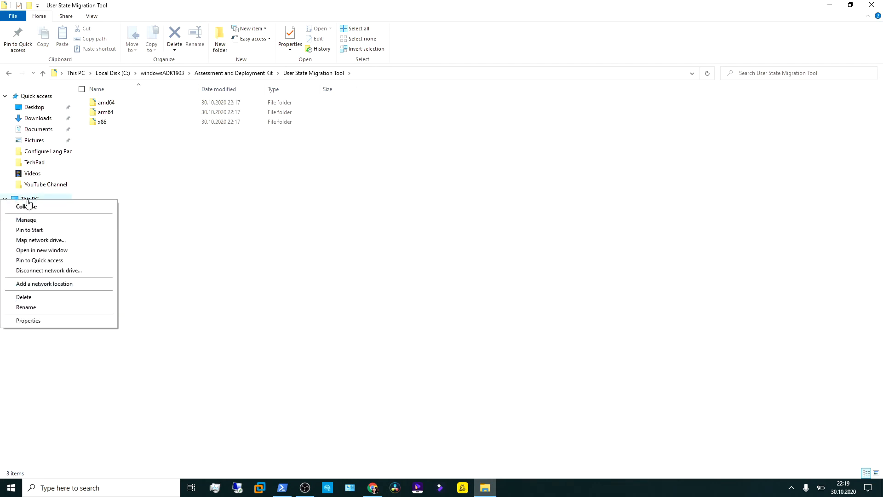
{"action": "left_click", "coordinate": [35, 321]}
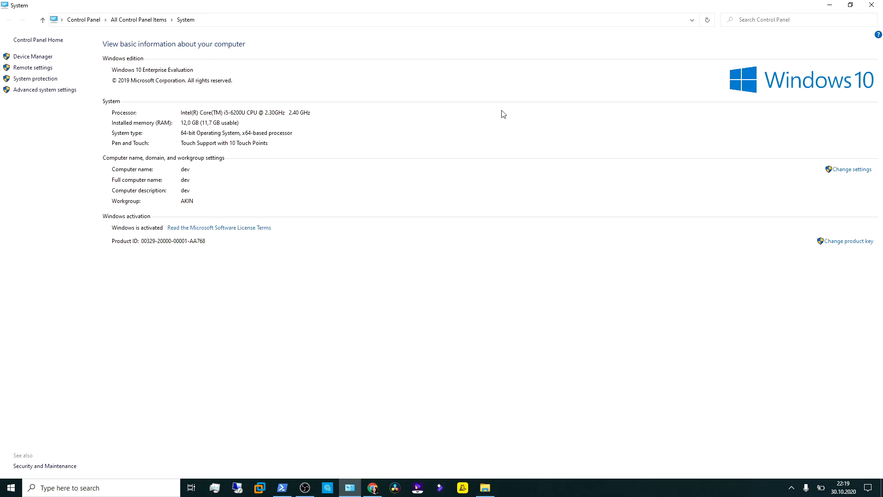
{"action": "left_click", "coordinate": [872, 7]}
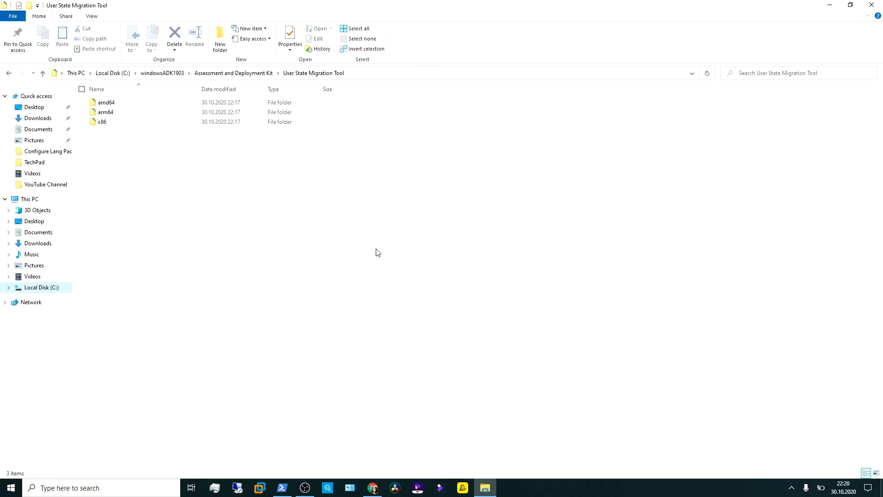
- Open the amd64 folder and locate the scanstate and loadstate applications
{"action": "double_click", "coordinate": [117, 107]}
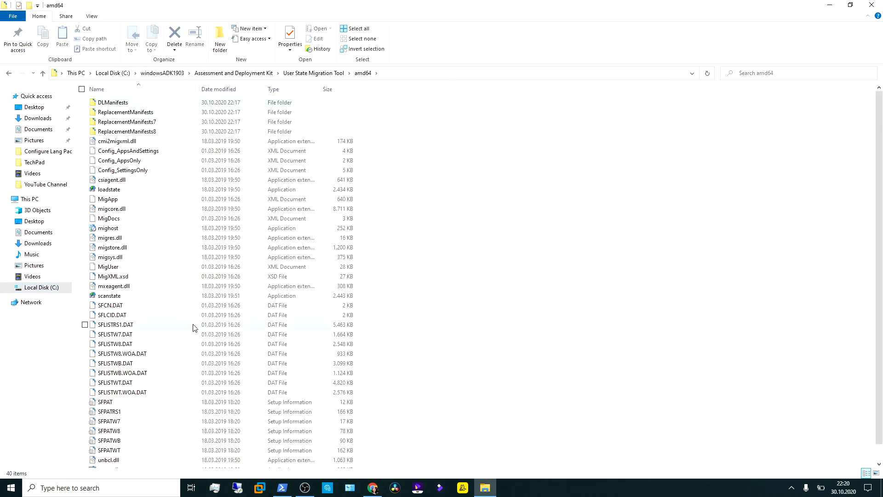
{"action": "mouse_move", "coordinate": [193, 327]}
{"action": "left_click", "coordinate": [132, 152]}
{"action": "key", "text": "s"}
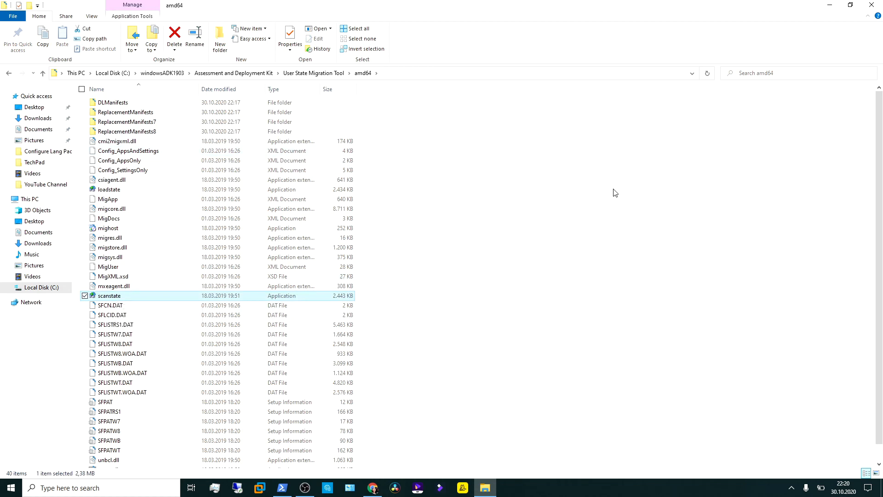
{"action": "key", "text": "l"}
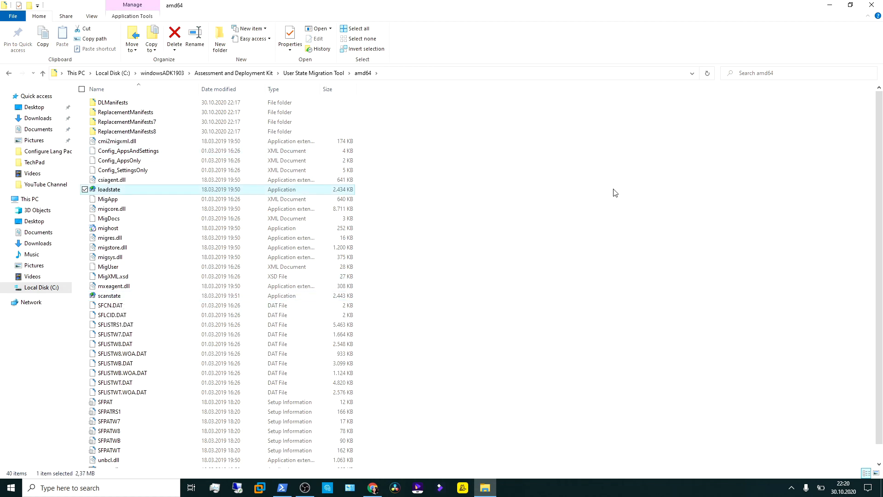